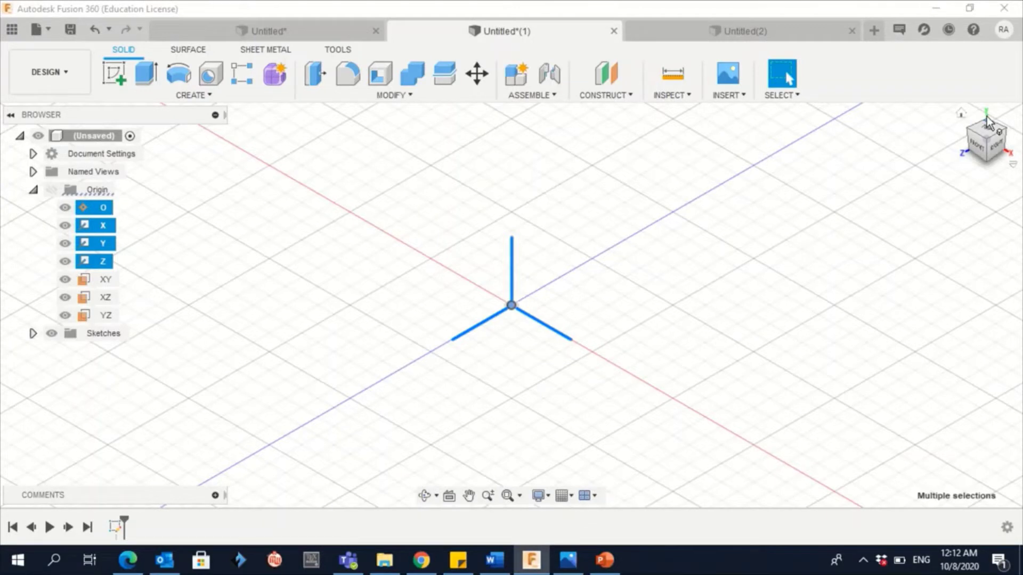
Step: Keep Y up as the default modeling orientation, then show the Important Keyboard KEYS slide and exit the slideshow
left_click(1003, 31)
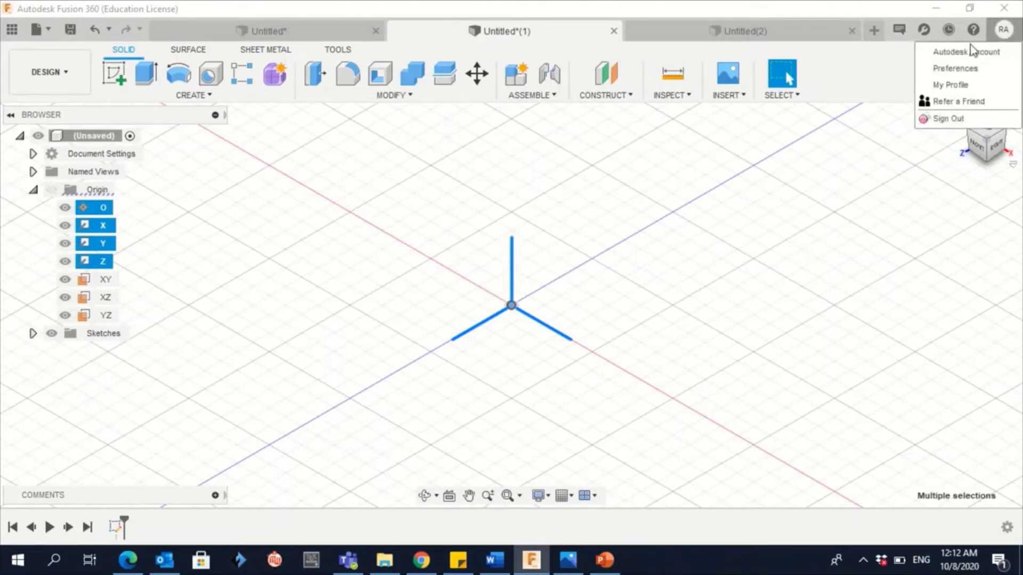
left_click(954, 69)
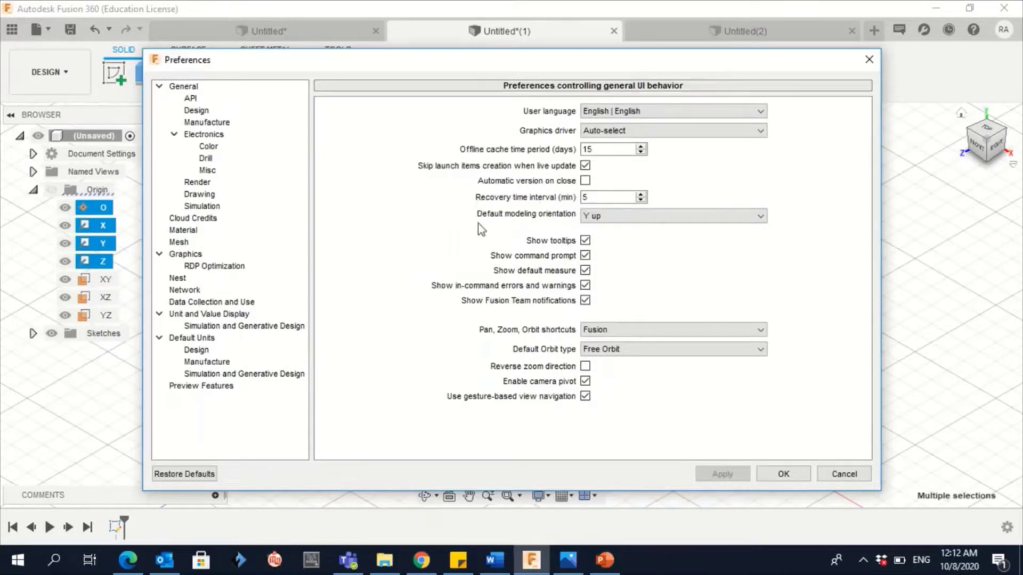
left_click(595, 217)
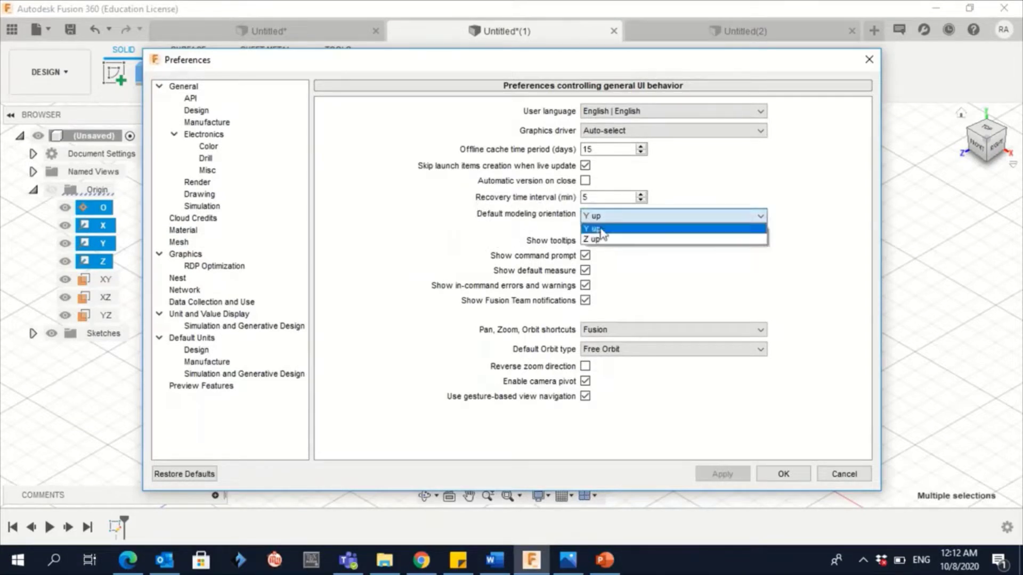
left_click(594, 239)
left_click(599, 216)
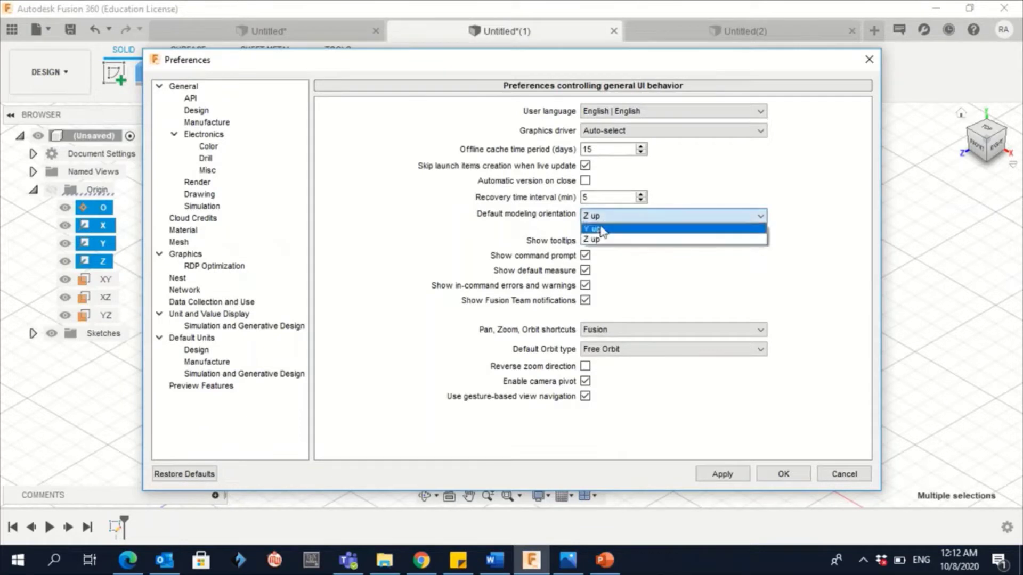
left_click(600, 229)
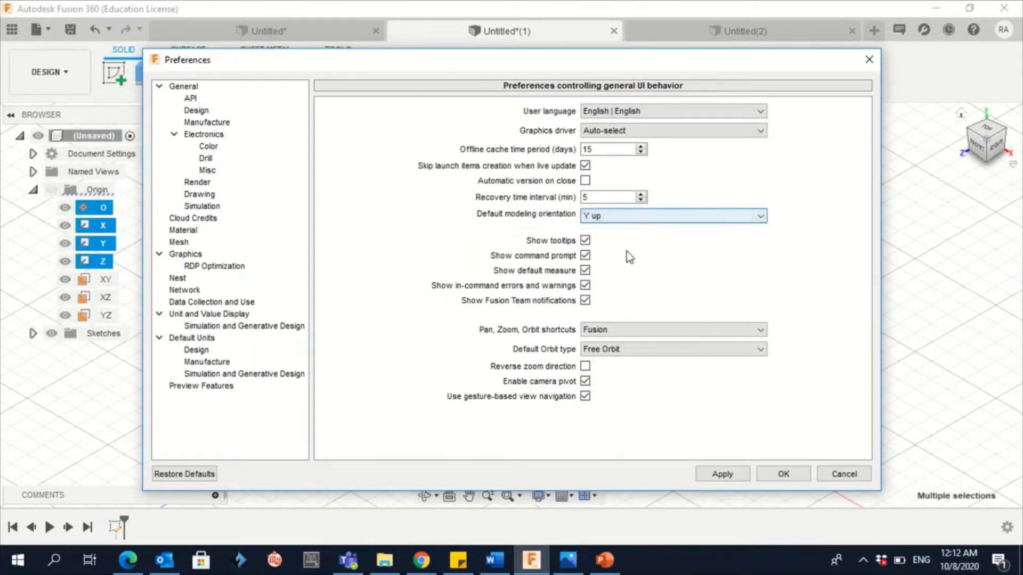
left_click(781, 475)
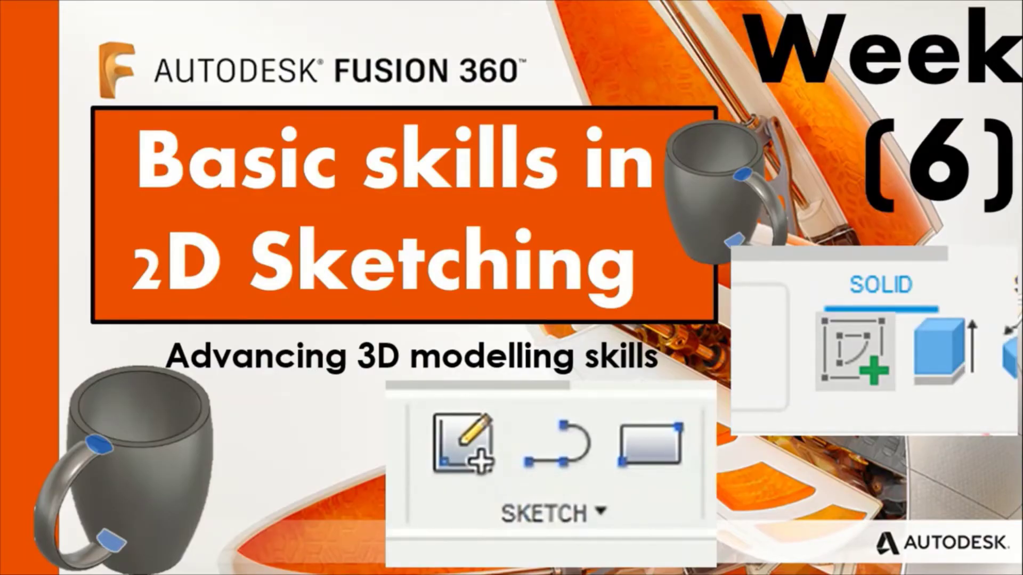
left_click(250, 316)
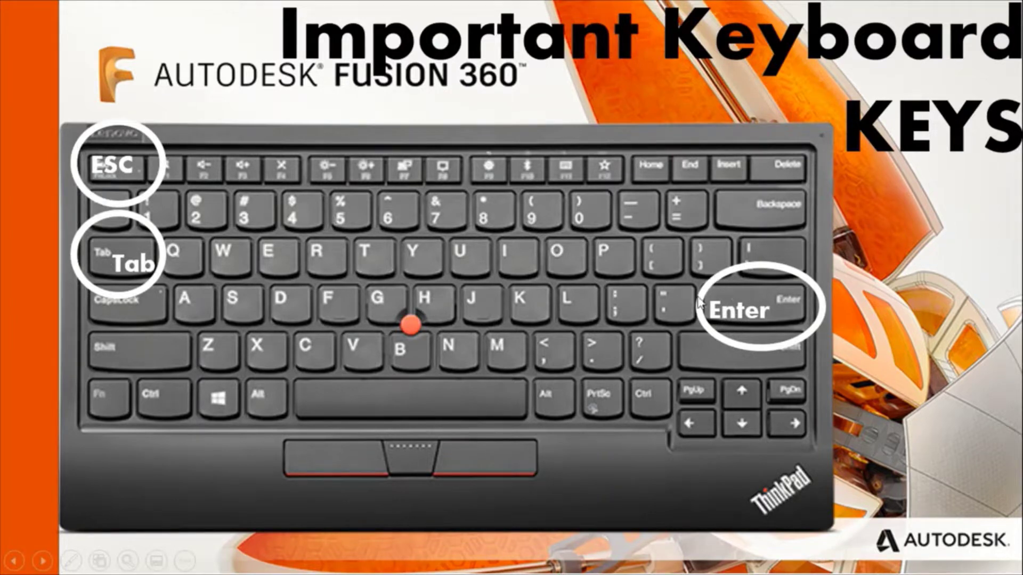
key("alt+Tab")
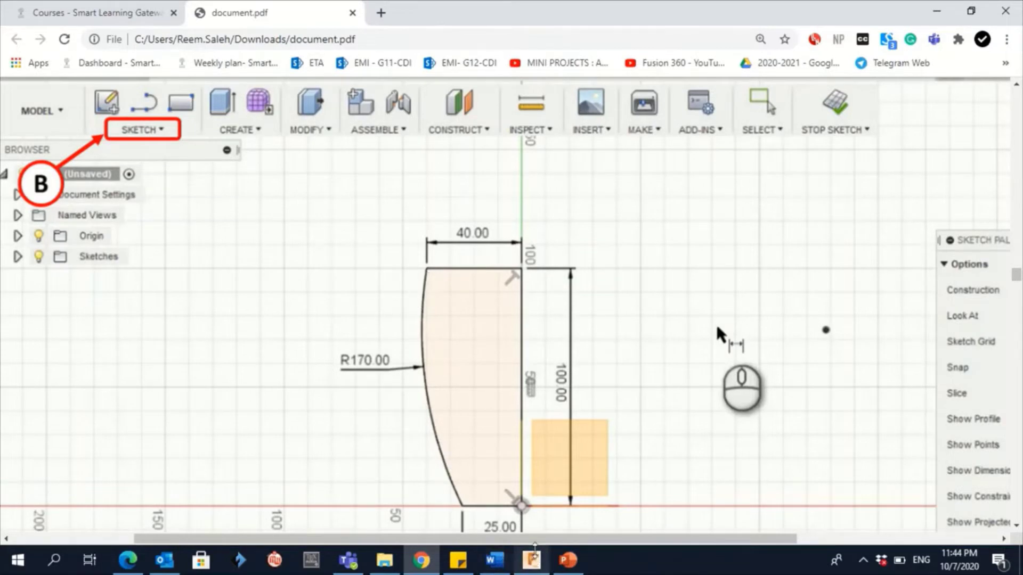
Step: Bring the Fusion 360 design window in front of the Chrome PDF
left_click(531, 559)
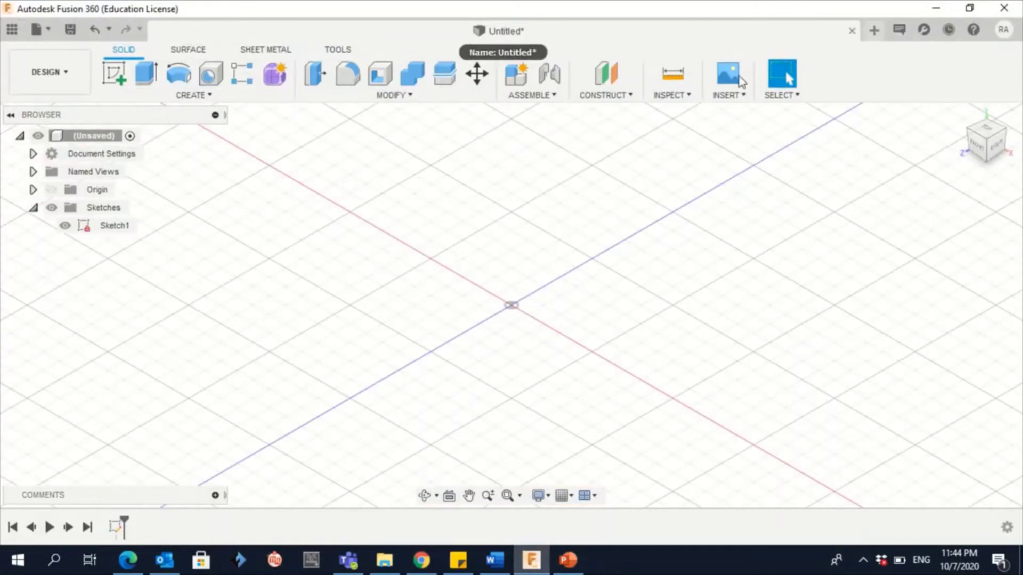
Step: Start a new blank design and expand its Origin folder in the Browser
left_click(874, 30)
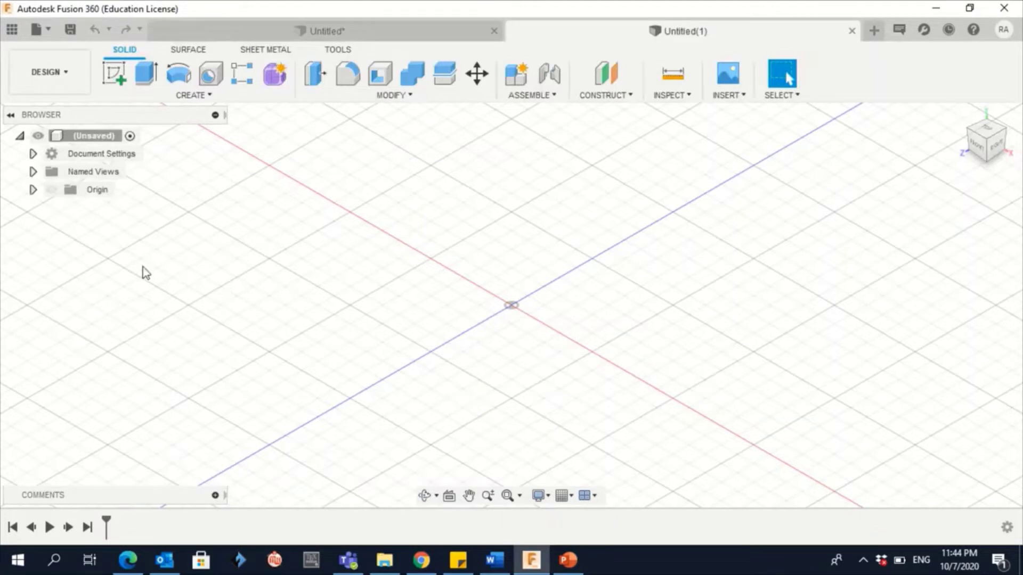
left_click(33, 190)
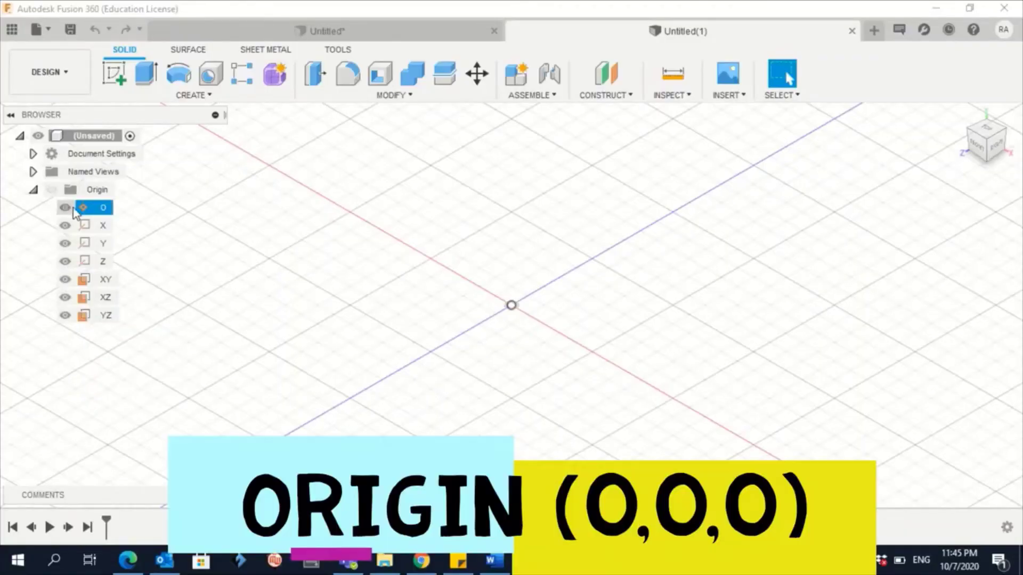
left_click(85, 208)
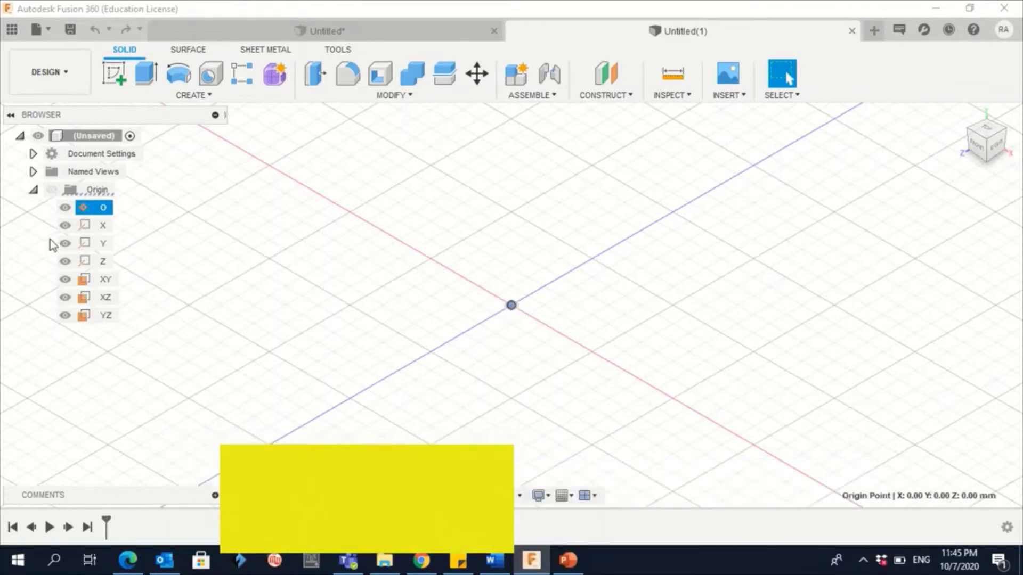
left_click(85, 231)
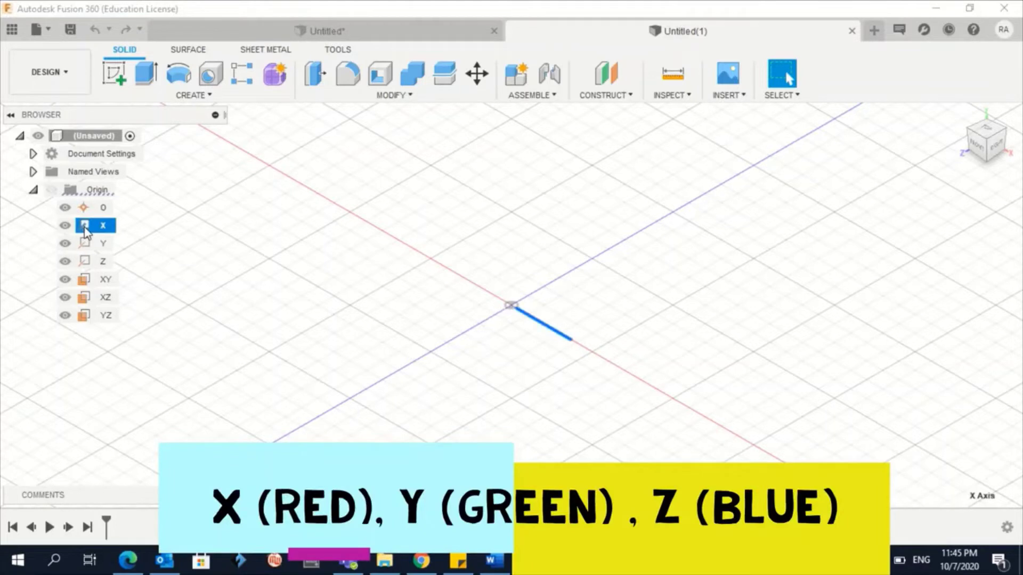
left_click(406, 264)
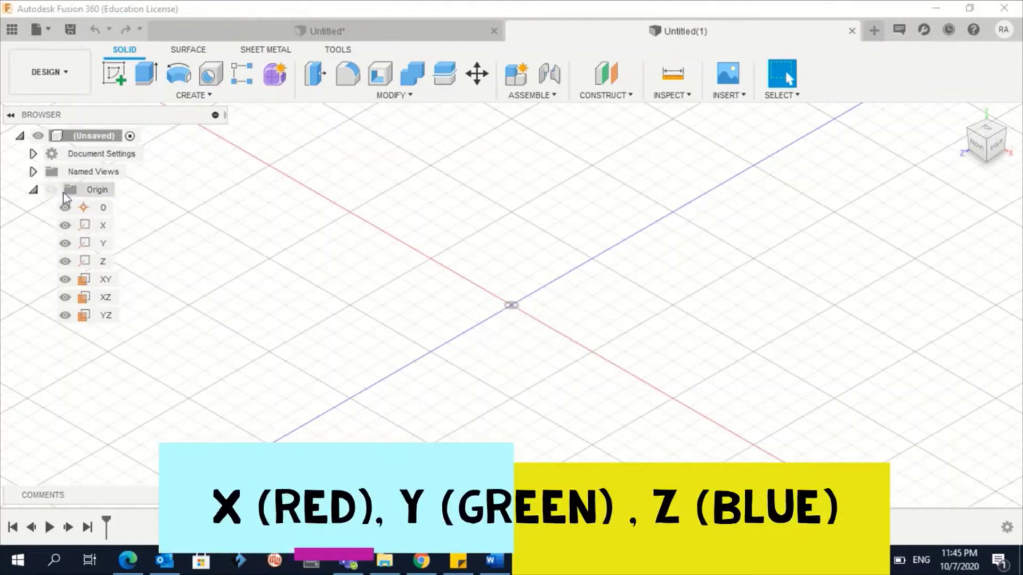
Step: Highlight the origin point together with the X, Y and Z axes
left_click(92, 229)
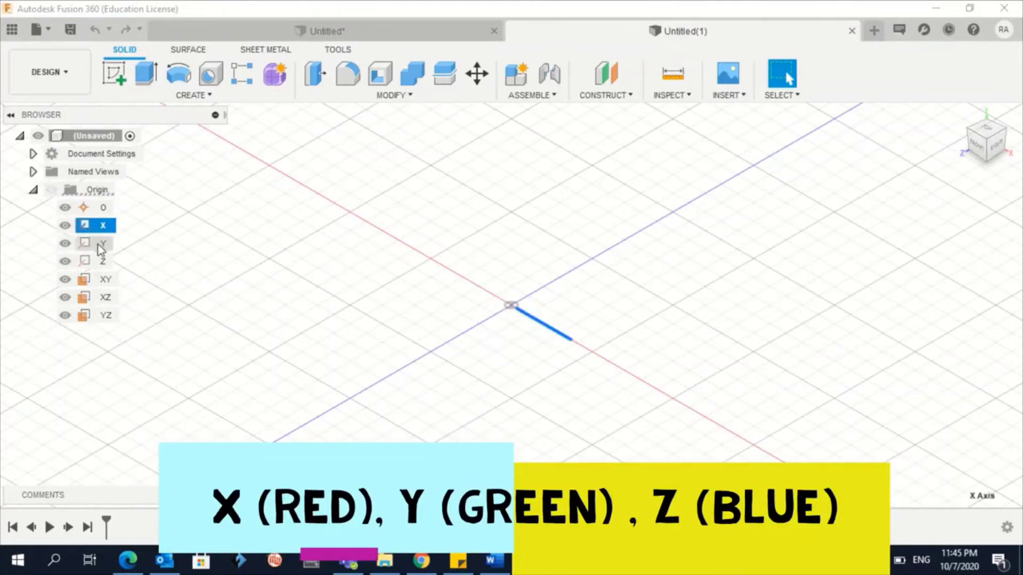
left_click(99, 246)
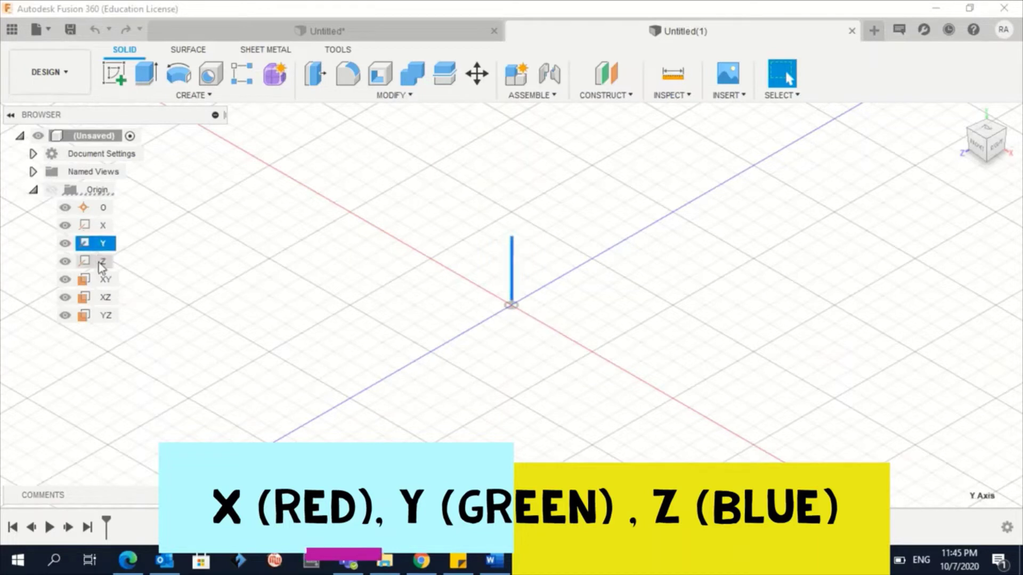
left_click(100, 263)
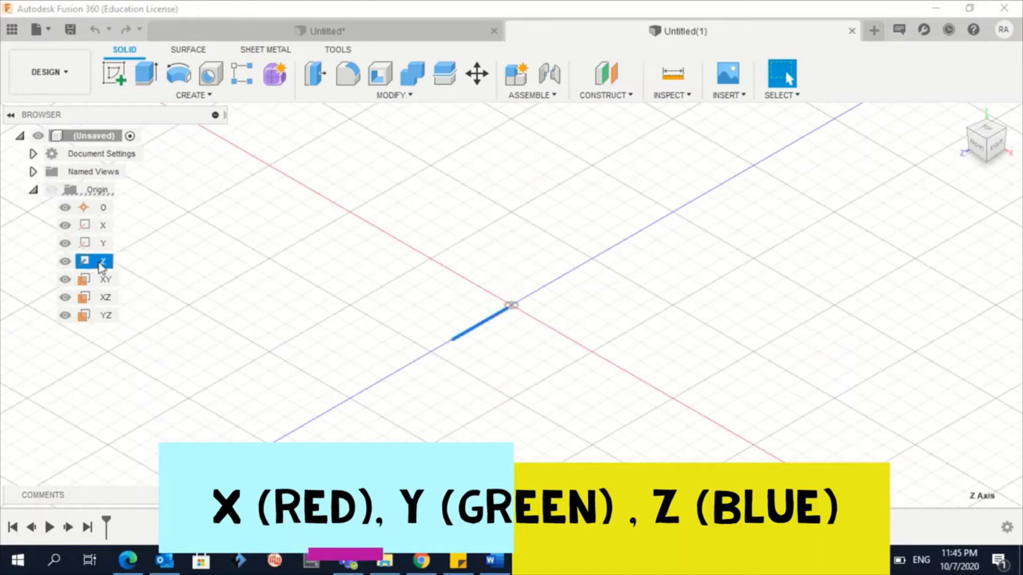
left_click(99, 212)
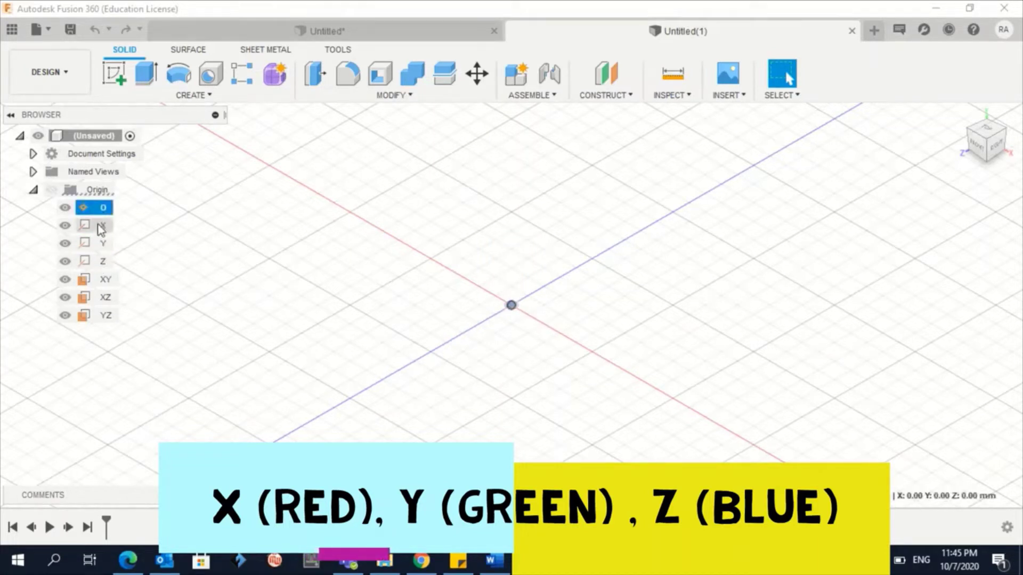
left_click(100, 226, "ctrl")
left_click(101, 245, "ctrl")
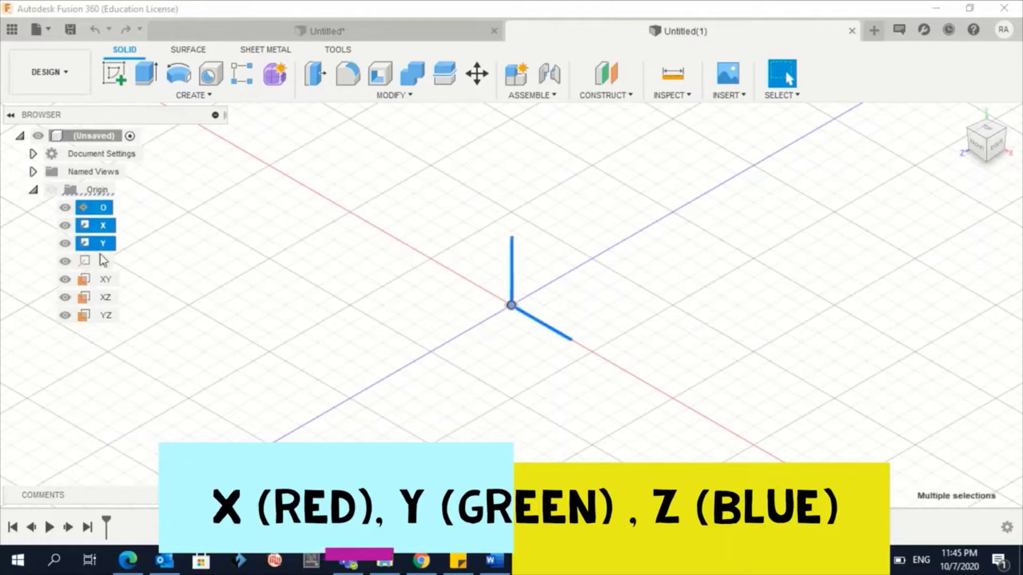
left_click(104, 261, "ctrl")
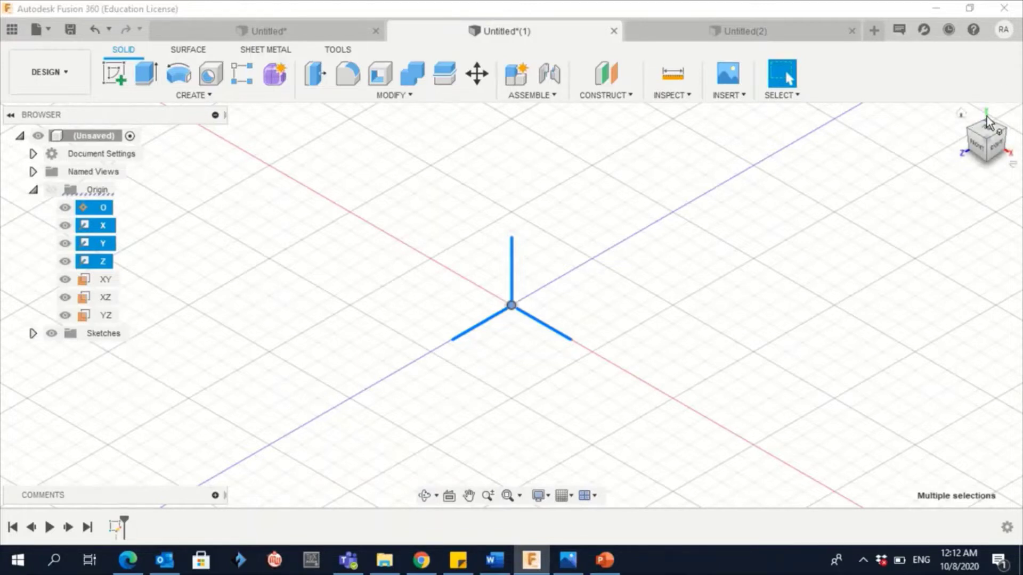
Step: Set Default modeling orientation to 'Y up' in Preferences > General and confirm with OK
left_click(1005, 36)
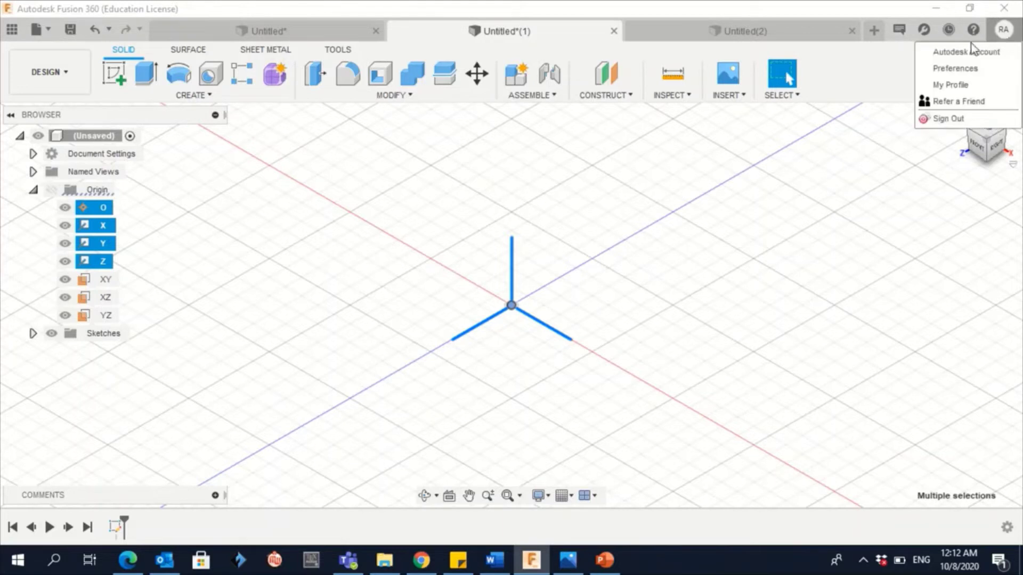
left_click(955, 70)
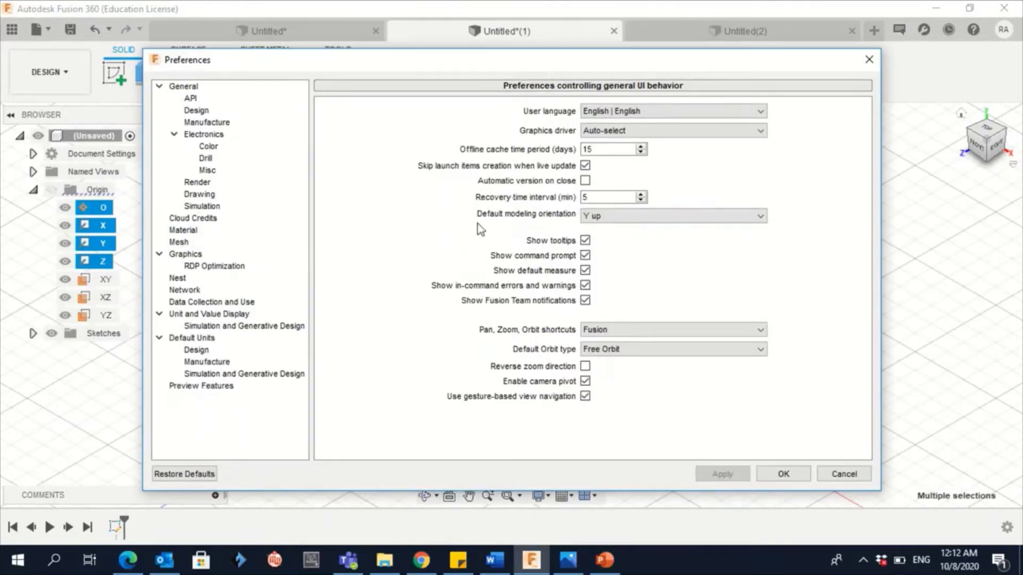
left_click(586, 216)
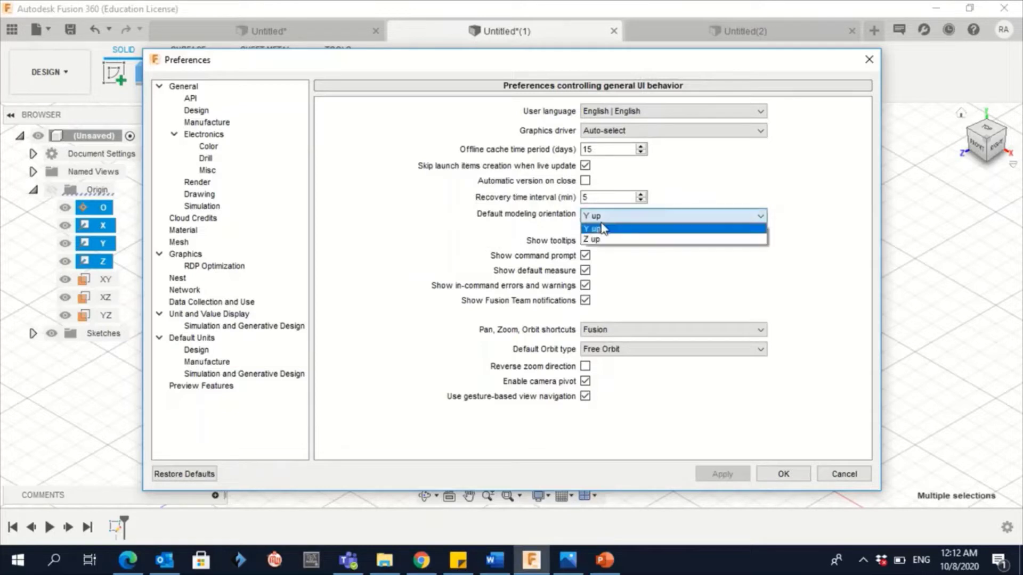
left_click(599, 239)
left_click(632, 216)
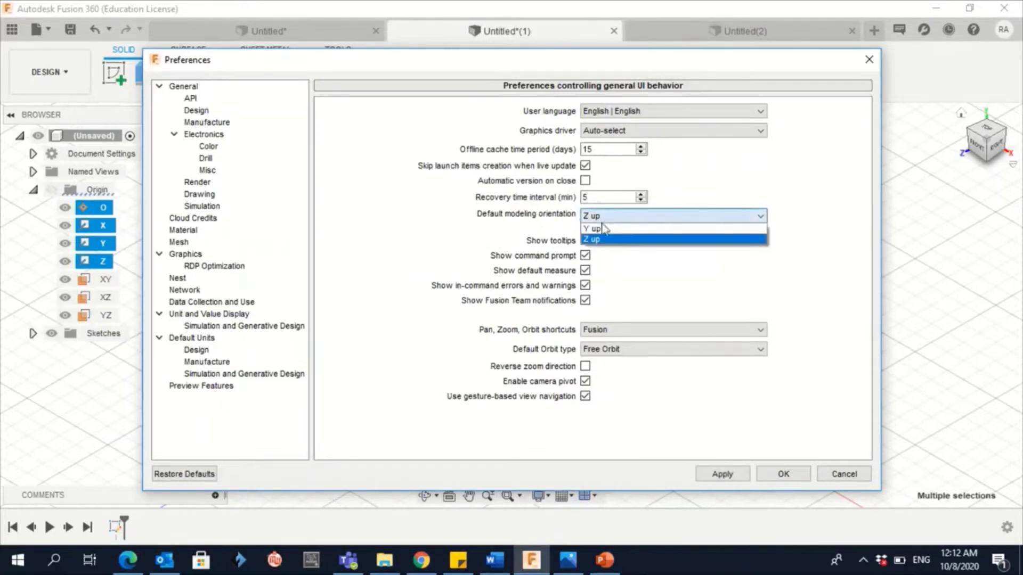
left_click(628, 226)
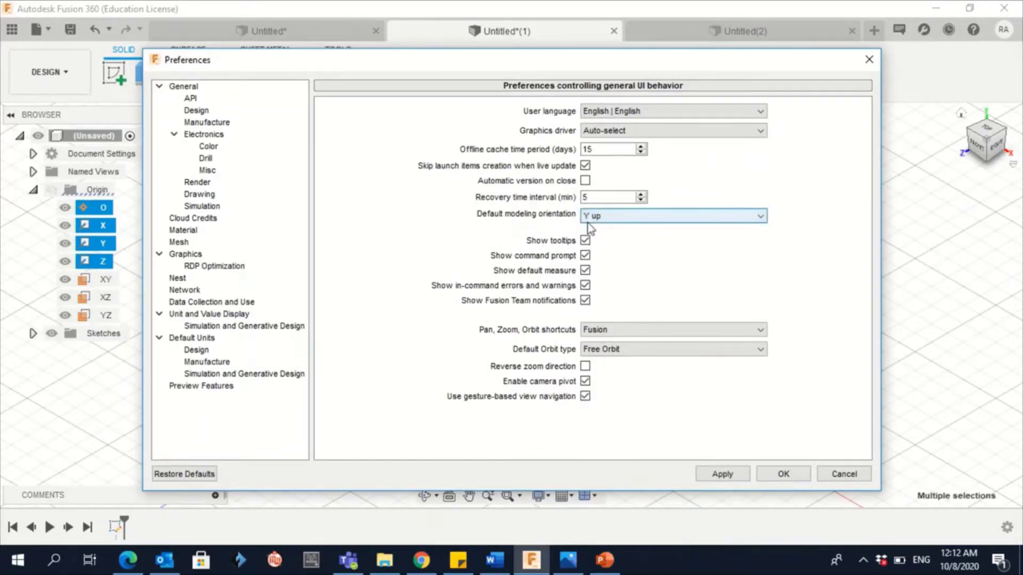
left_click(791, 478)
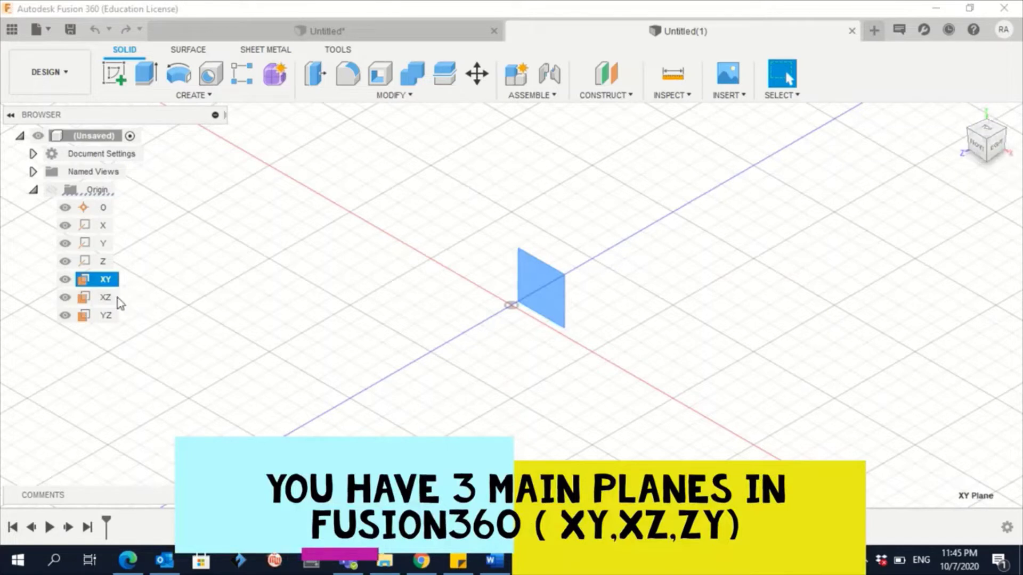
Step: Select the XY, XZ and YZ origin planes together in the Browser
left_click(105, 297)
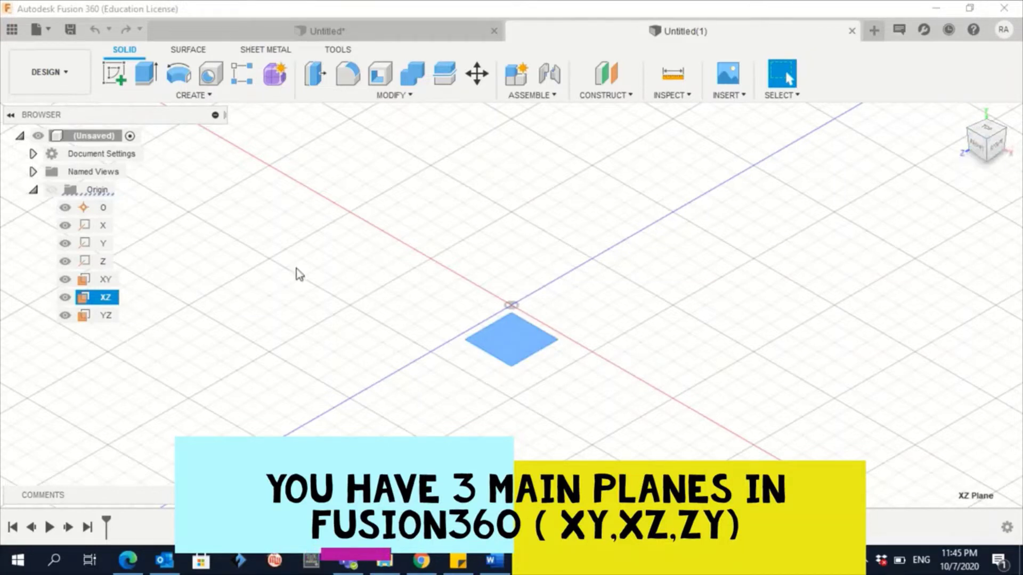
left_click(104, 314)
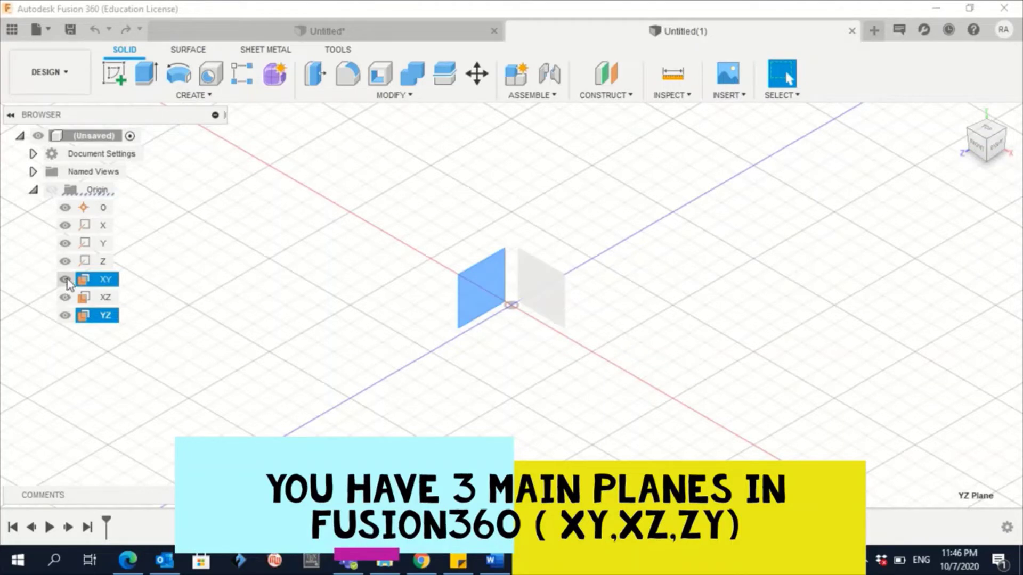
left_click(105, 297, "ctrl")
left_click(105, 279, "ctrl")
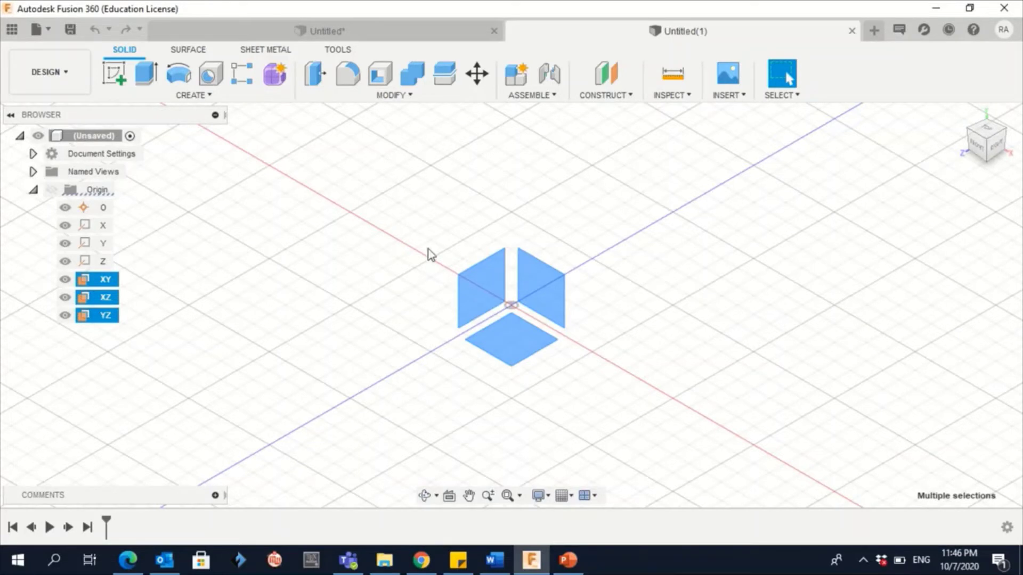
Step: Orbit the origin planes via the ViewCube Top face and corners, then return to Home view
left_click(986, 135)
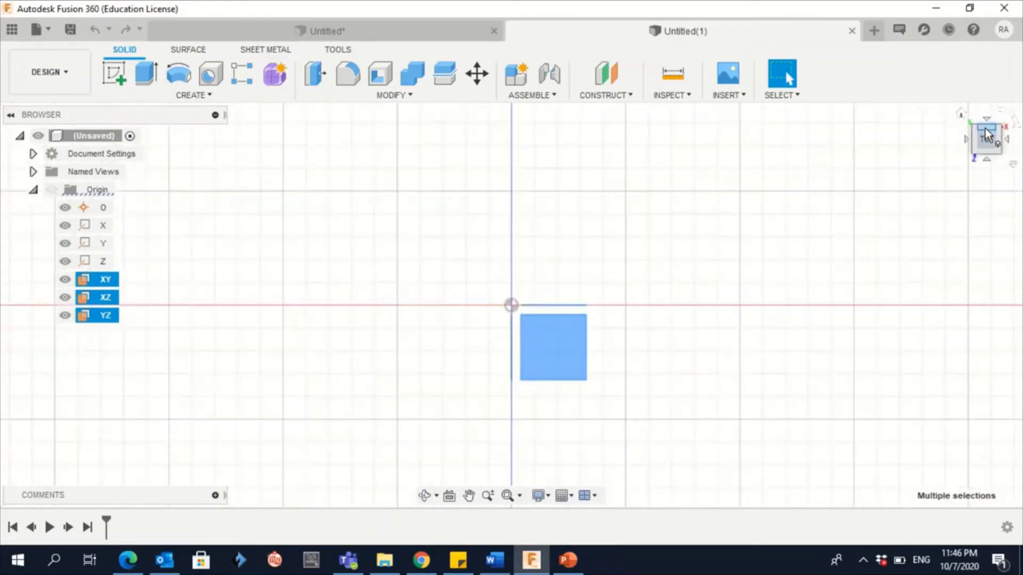
left_click(1002, 155)
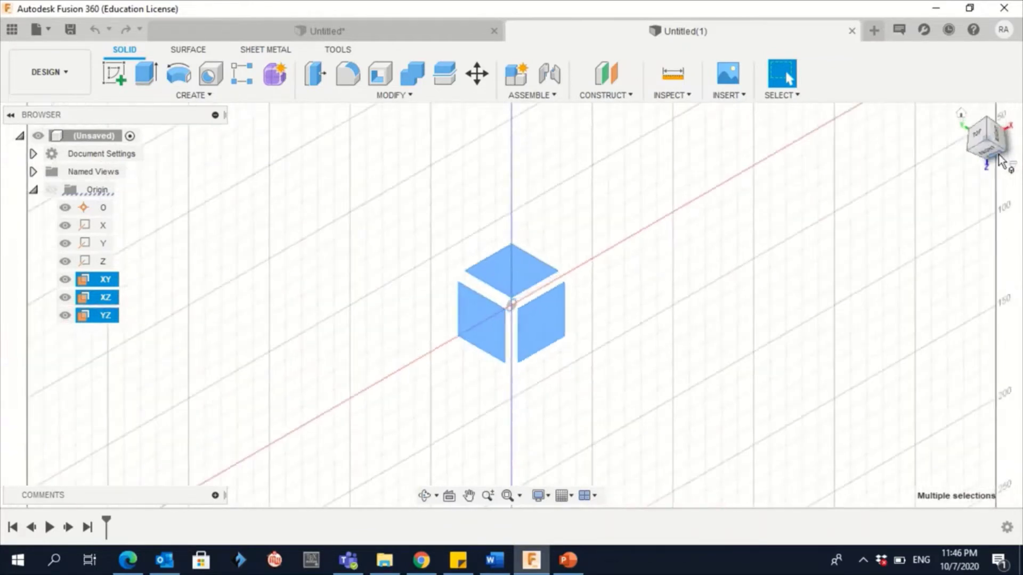
left_click(962, 114)
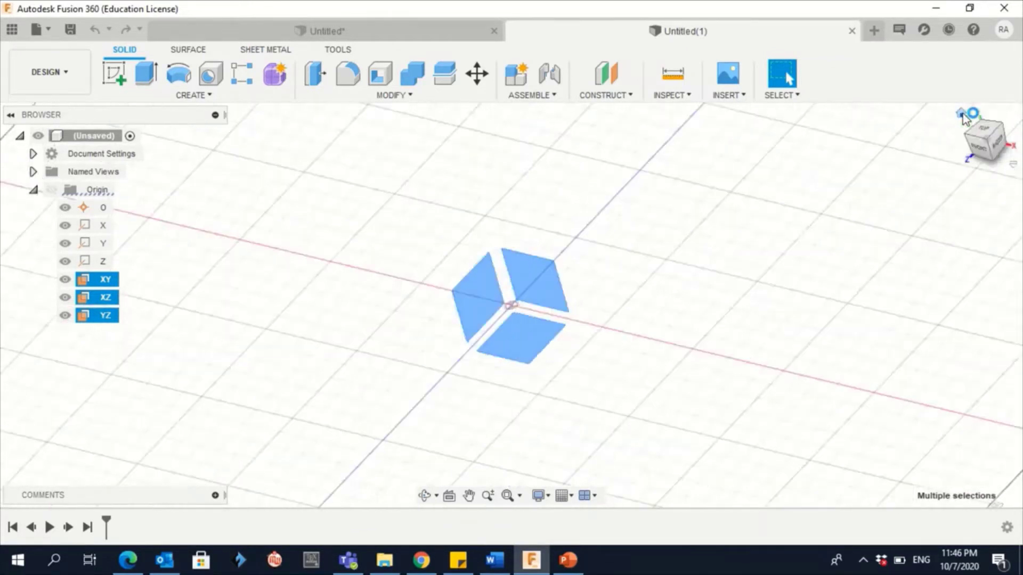
left_click(1004, 134)
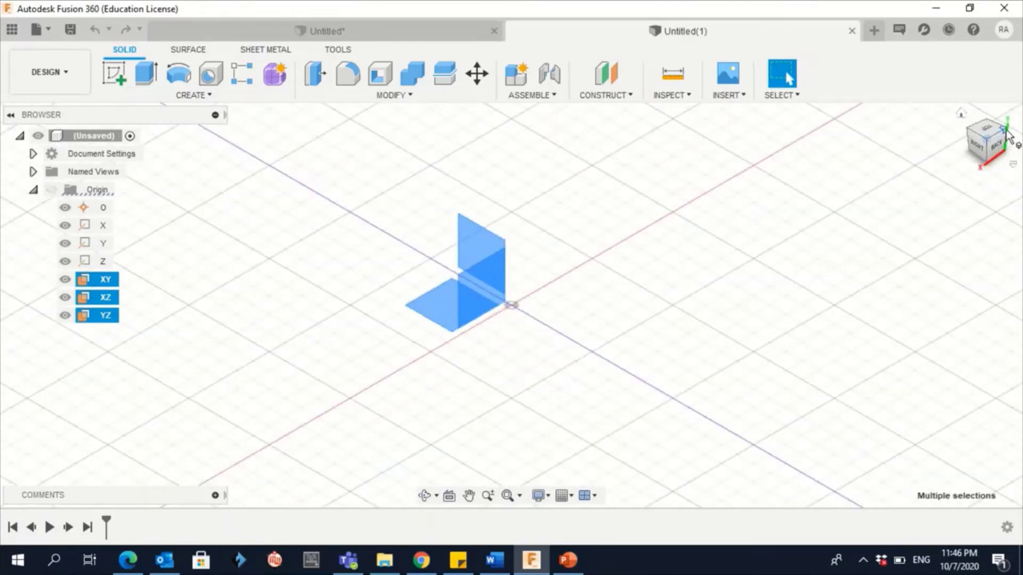
left_click(1007, 134)
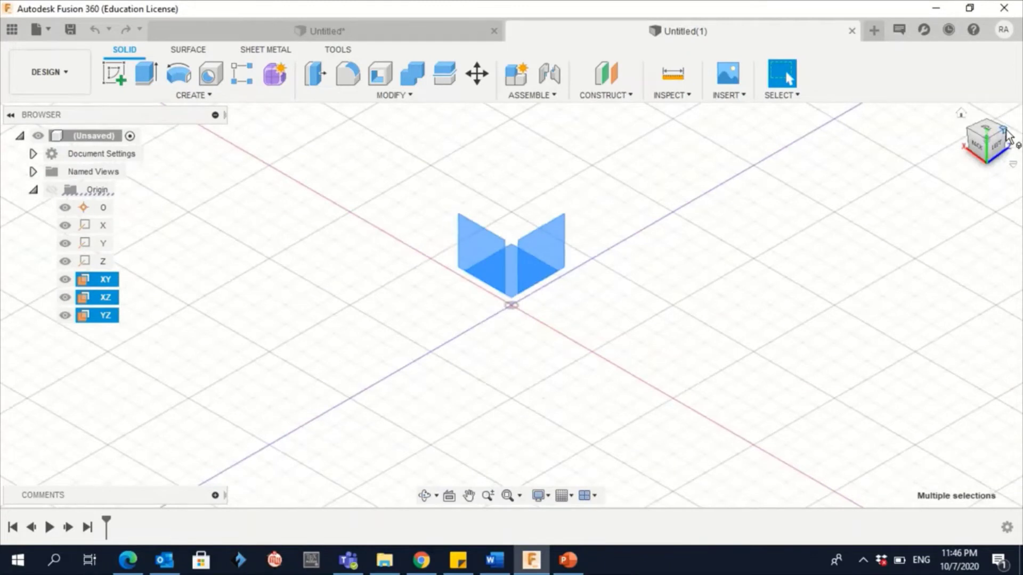
left_click(1006, 135)
left_click(1007, 135)
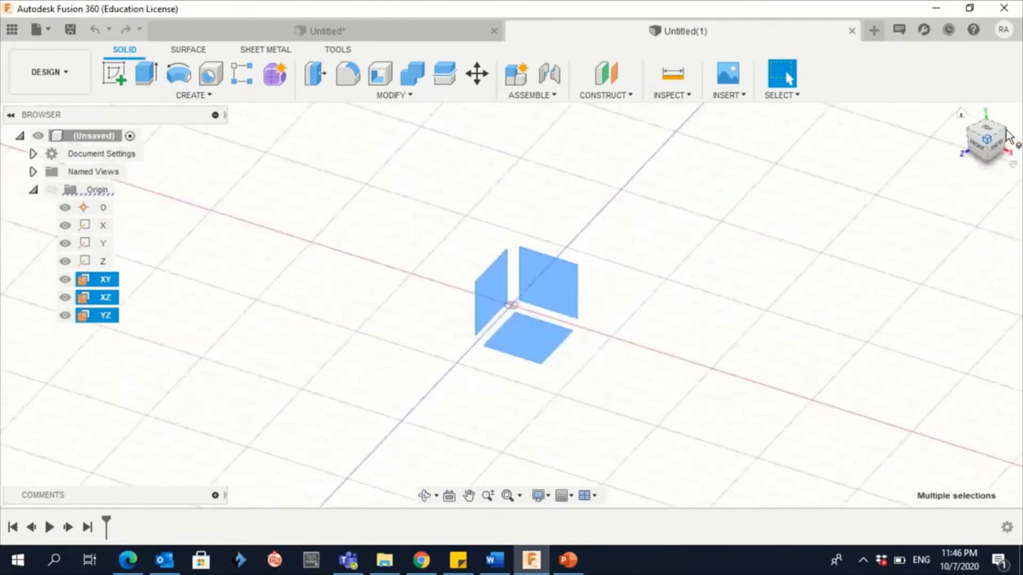
left_click(1007, 135)
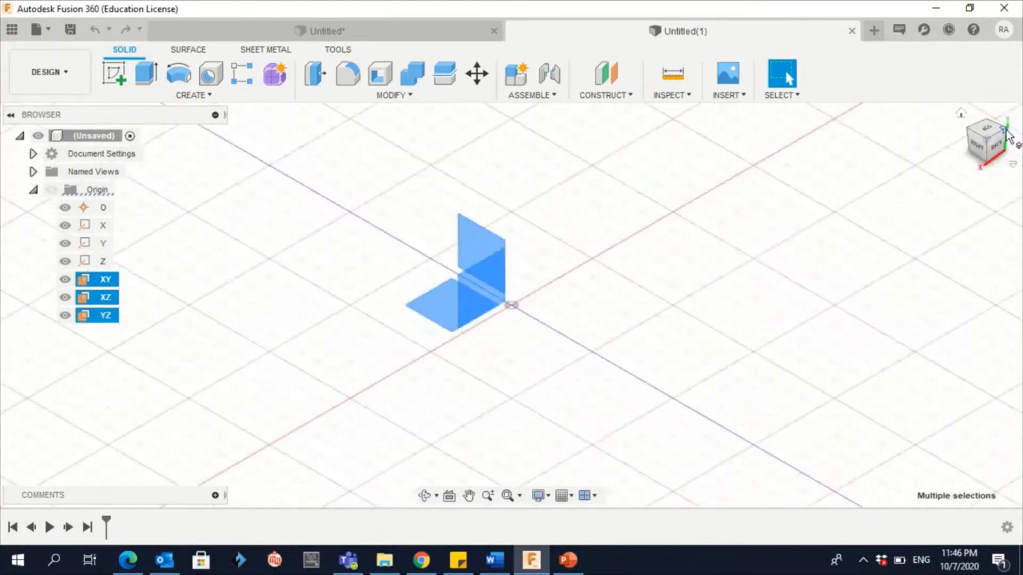
left_click(1006, 135)
left_click(1006, 135)
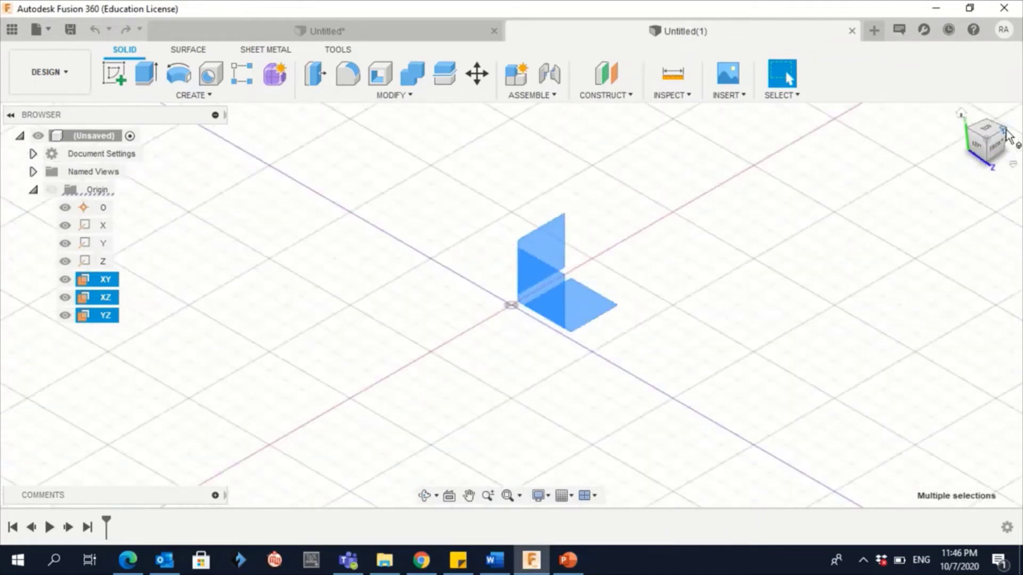
left_click(962, 114)
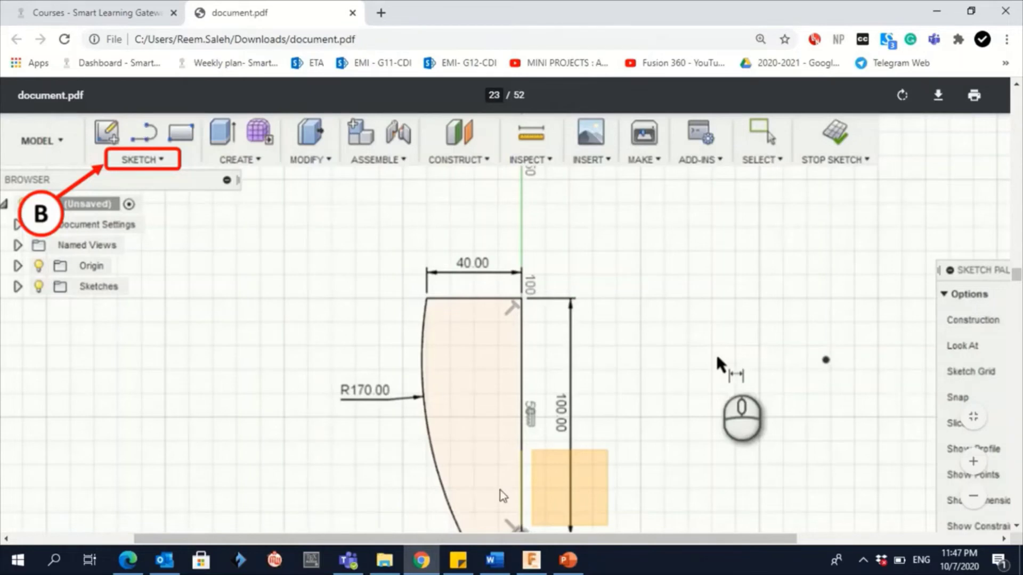
left_click(531, 560)
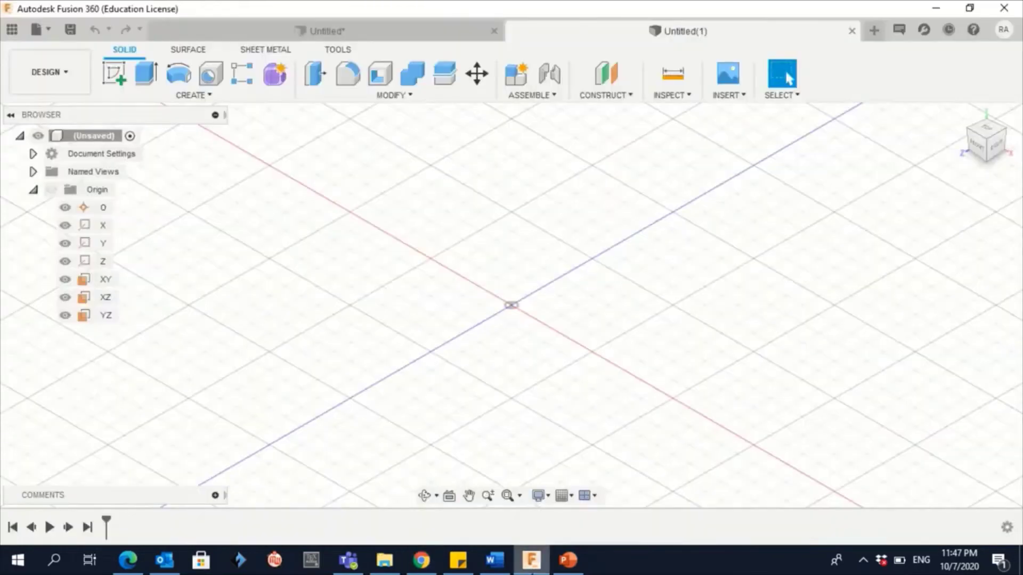
Step: Create a new sketch on the XY plane and activate the Line tool
left_click(111, 79)
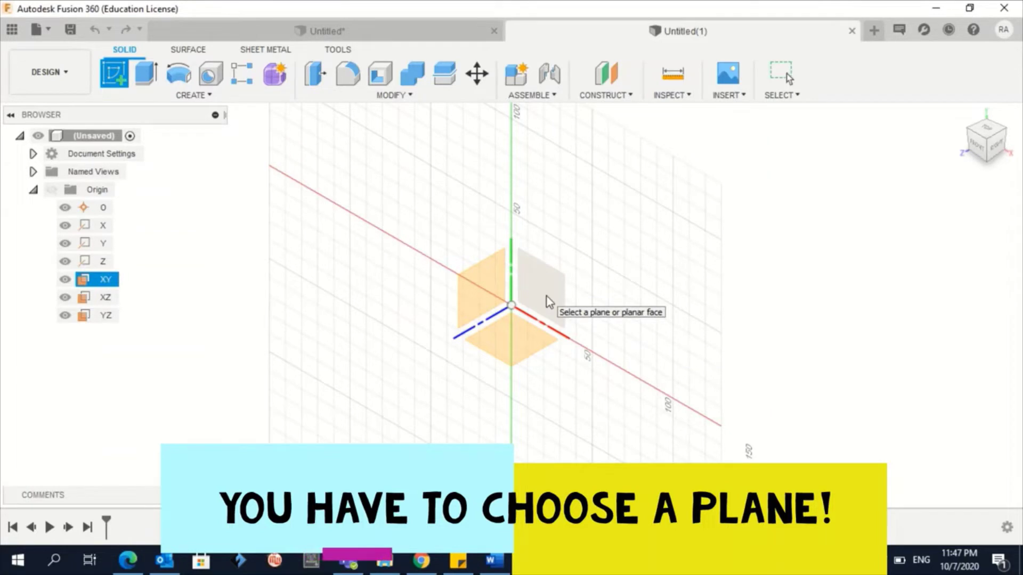
left_click(550, 302)
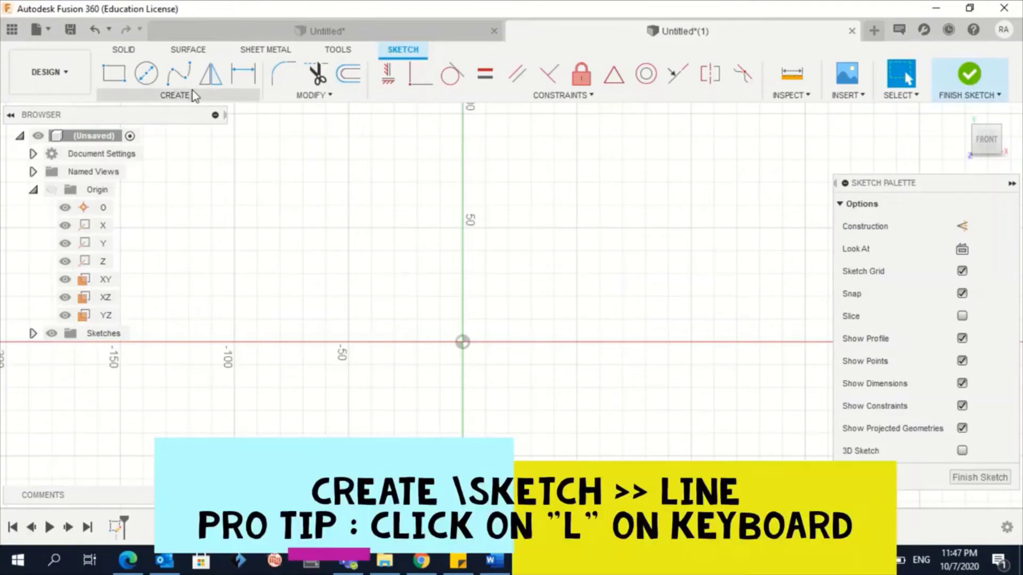
left_click(176, 95)
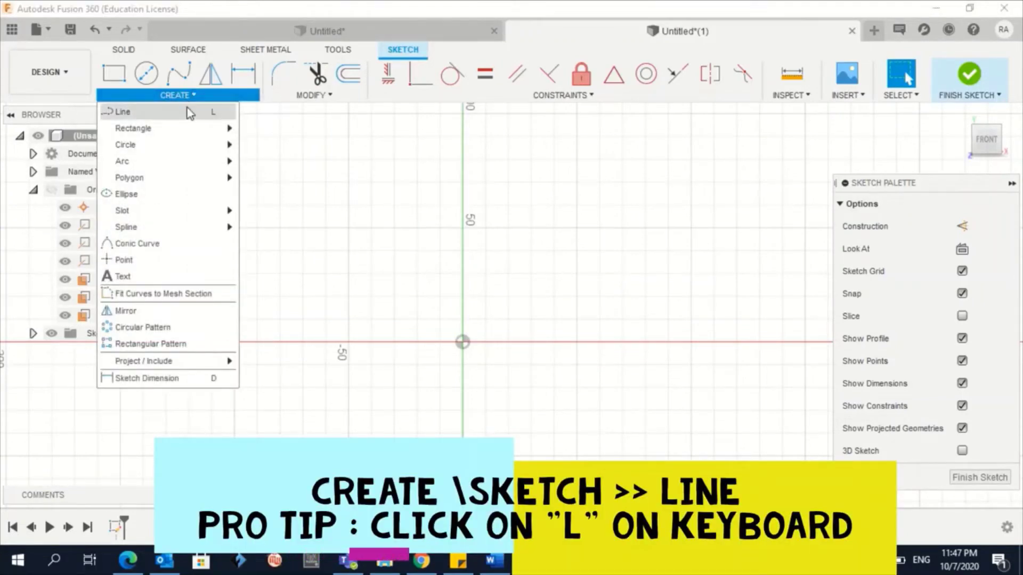
left_click(214, 111)
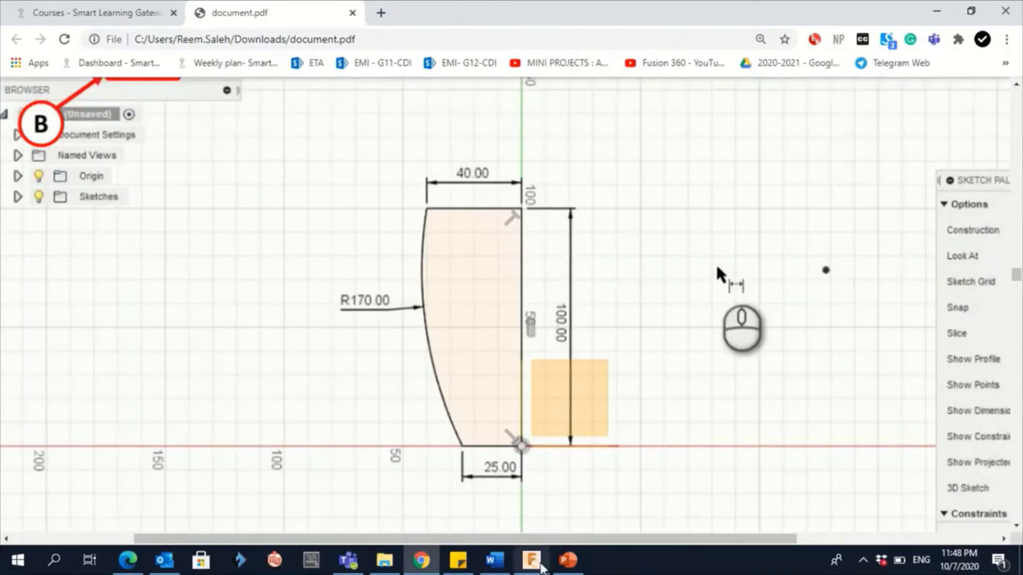
Step: Switch from the Chrome PDF back to the Fusion 360 sketch
left_click(531, 560)
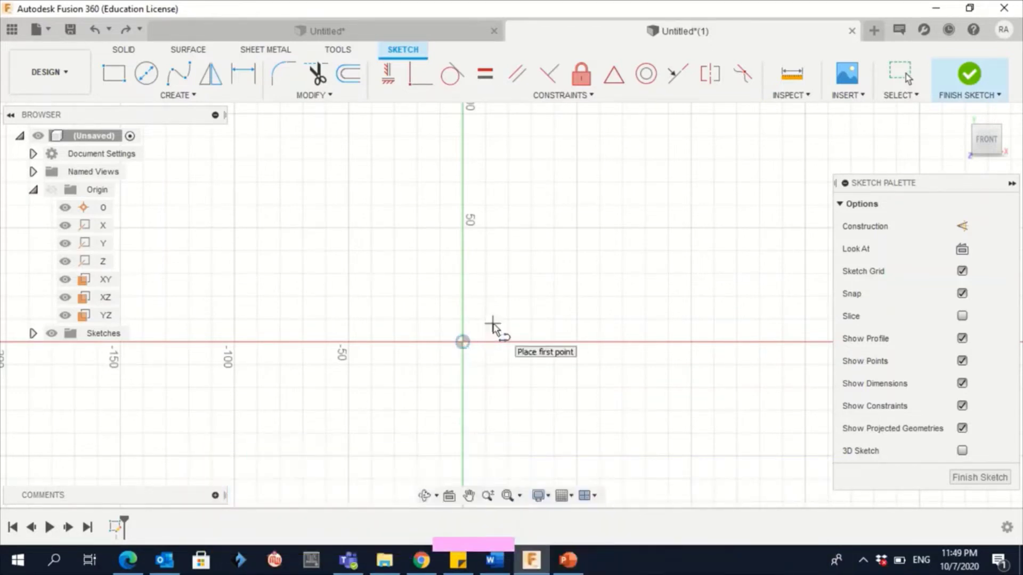
Step: Draw a slanted line from the origin up-left, then a connected horizontal line rightward
left_click(463, 344)
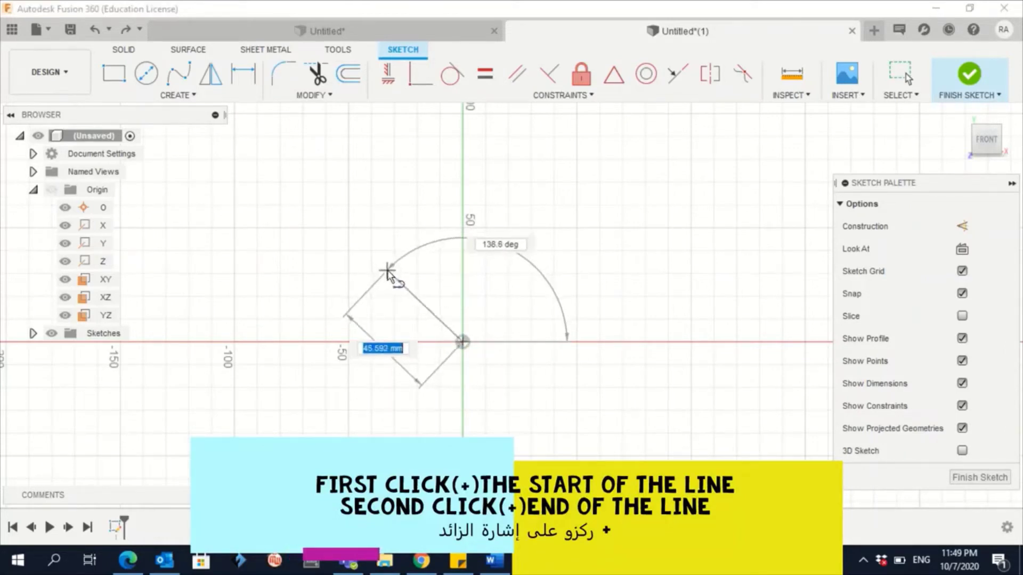
left_click(389, 266)
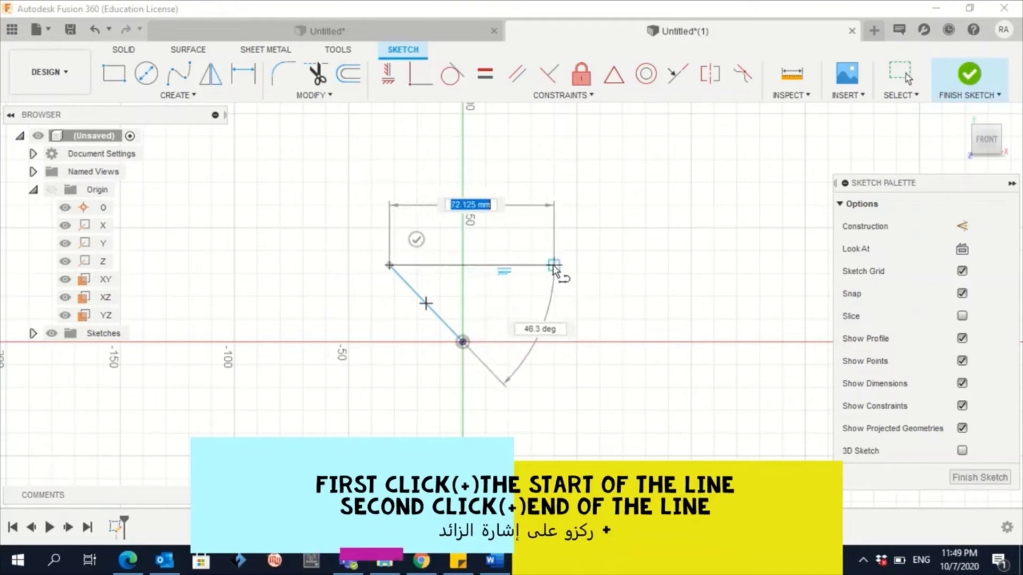
left_click(554, 265)
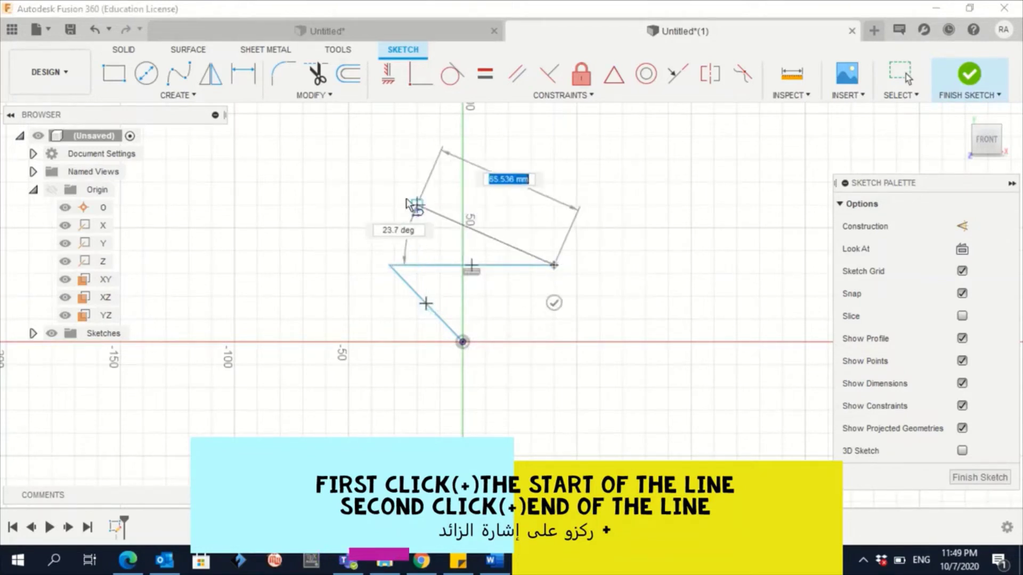